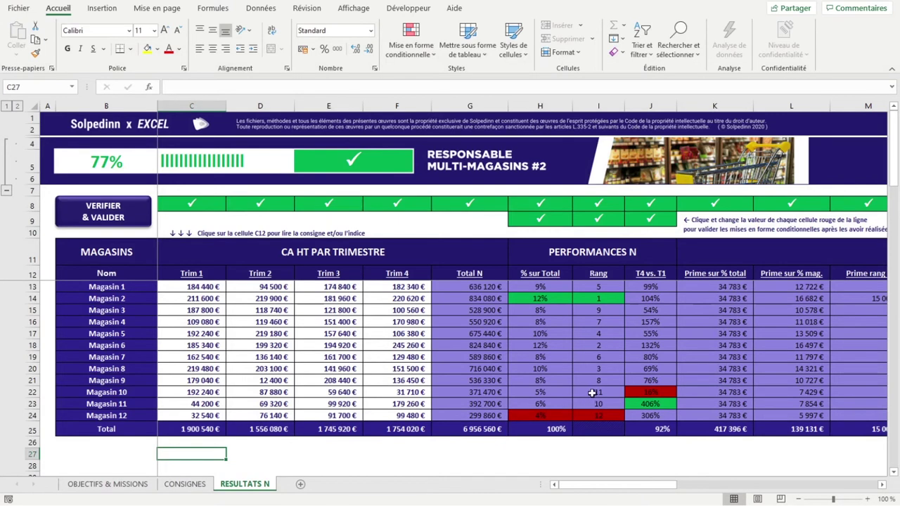
# - Examine the FOCUS SUR table, including the store choices offered in U11 and the empty Trim 1 result cell U13
pyautogui.hscroll(6, 367, 470)
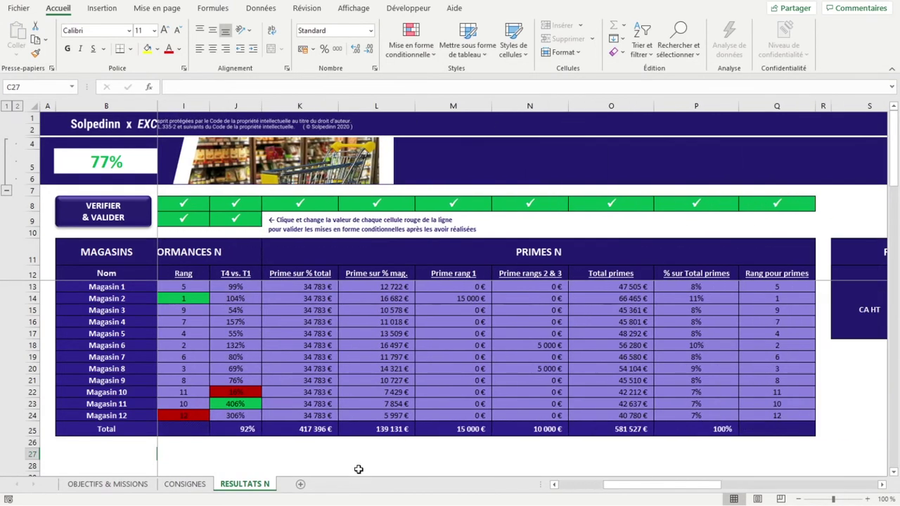
pyautogui.hscroll(2, 359, 469)
pyautogui.click(464, 403)
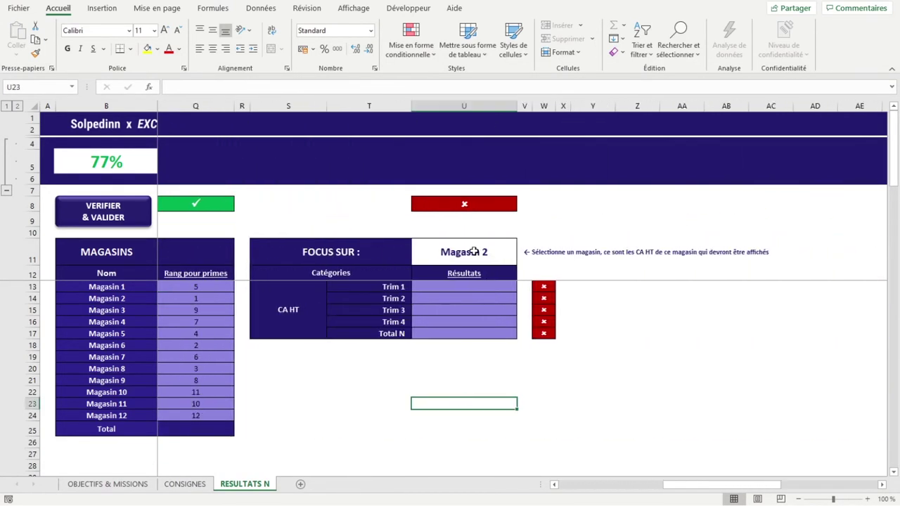
pyautogui.click(474, 252)
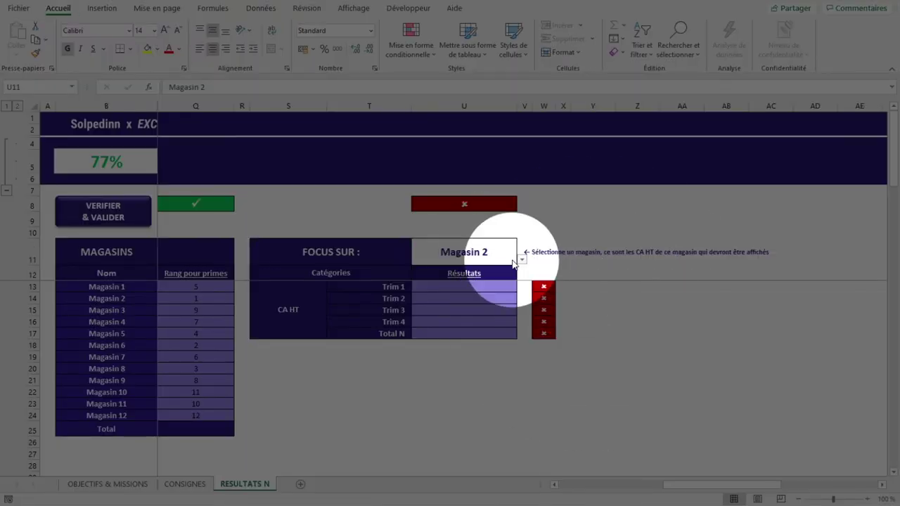
pyautogui.click(515, 263)
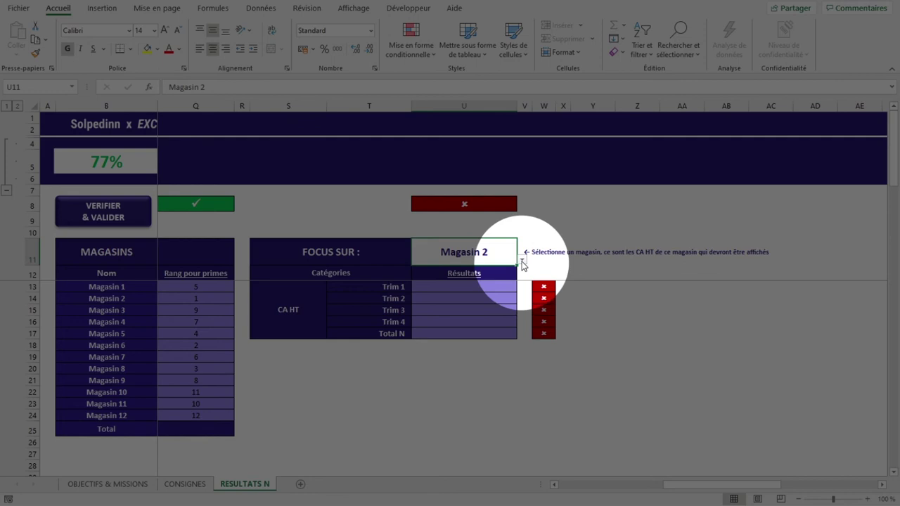
pyautogui.click(520, 260)
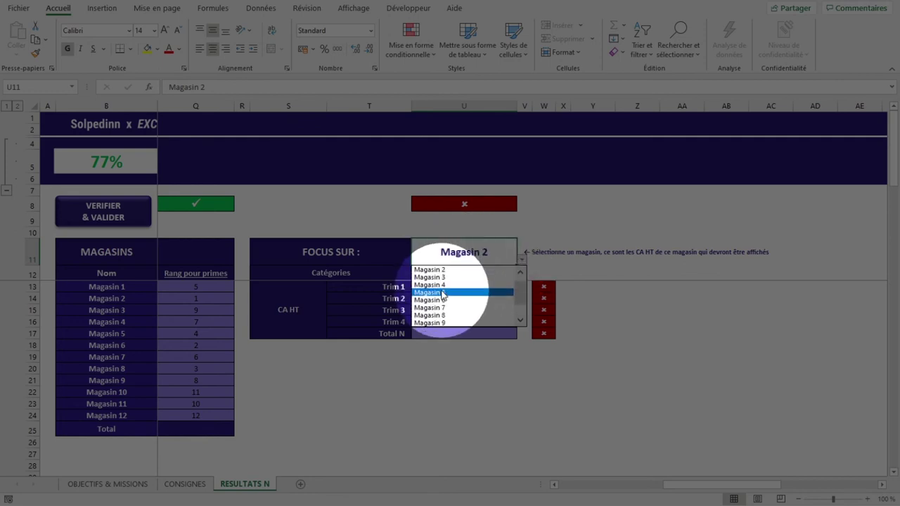
pyautogui.click(458, 261)
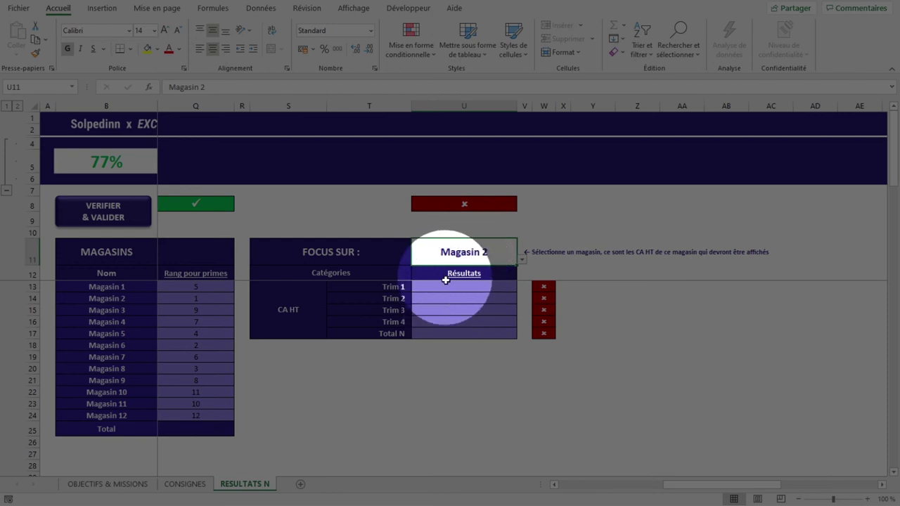
pyautogui.click(448, 287)
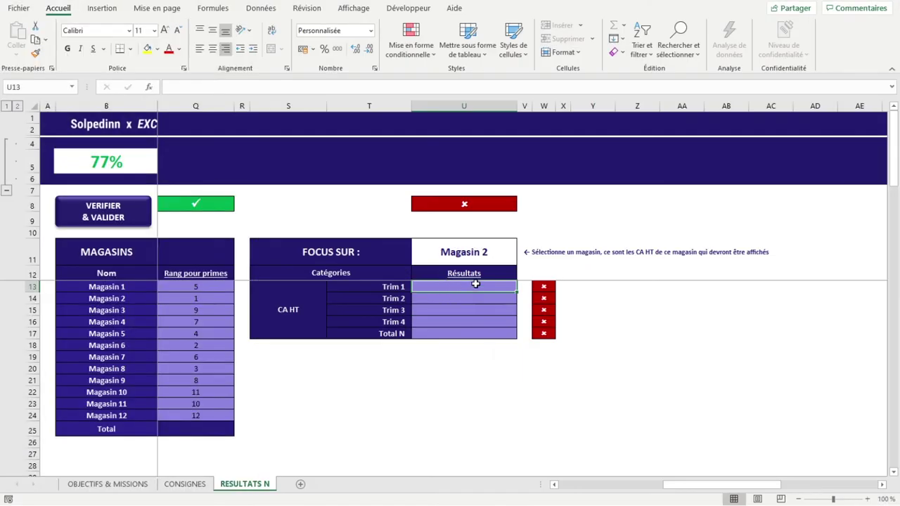
pyautogui.click(460, 252)
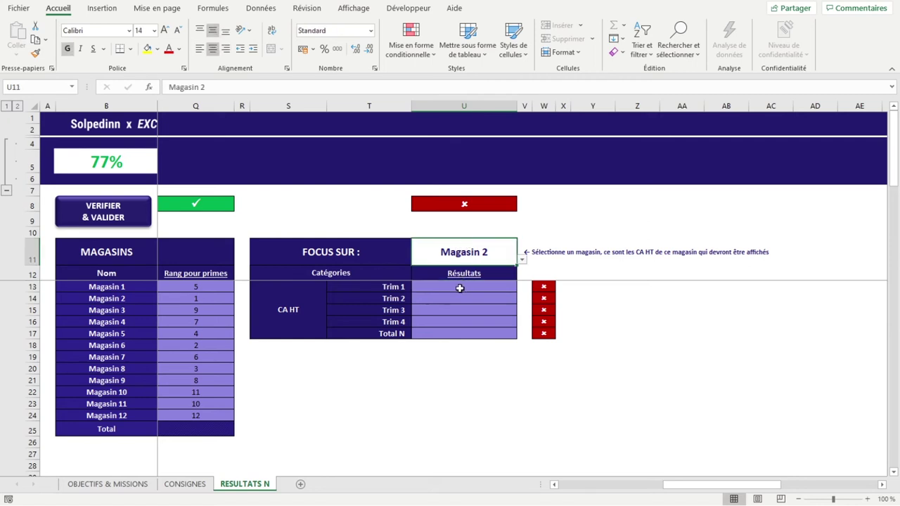
pyautogui.click(455, 287)
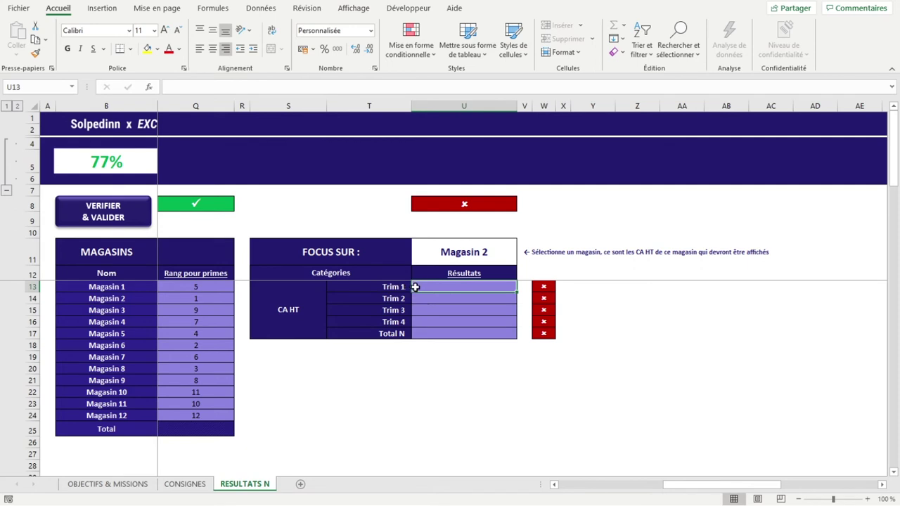
pyautogui.click(470, 249)
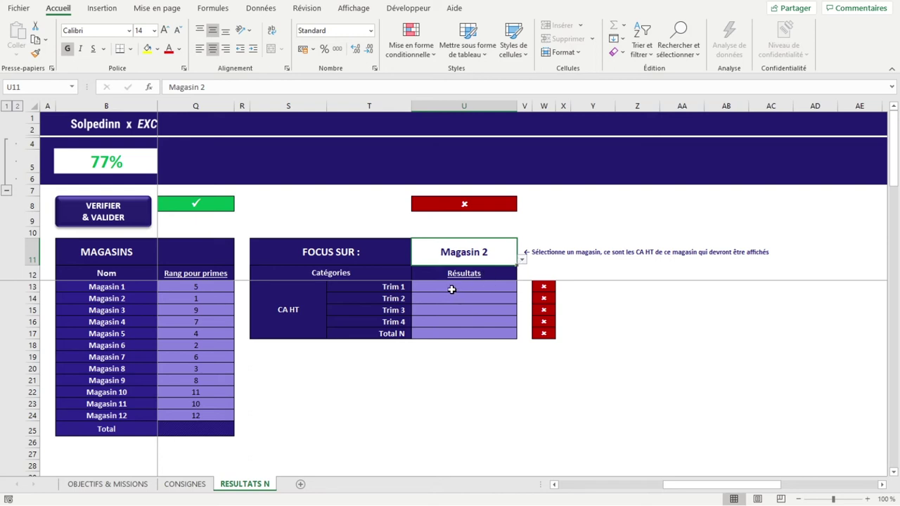
pyautogui.hscroll(-5, 451, 289)
pyautogui.hscroll(5, 451, 289)
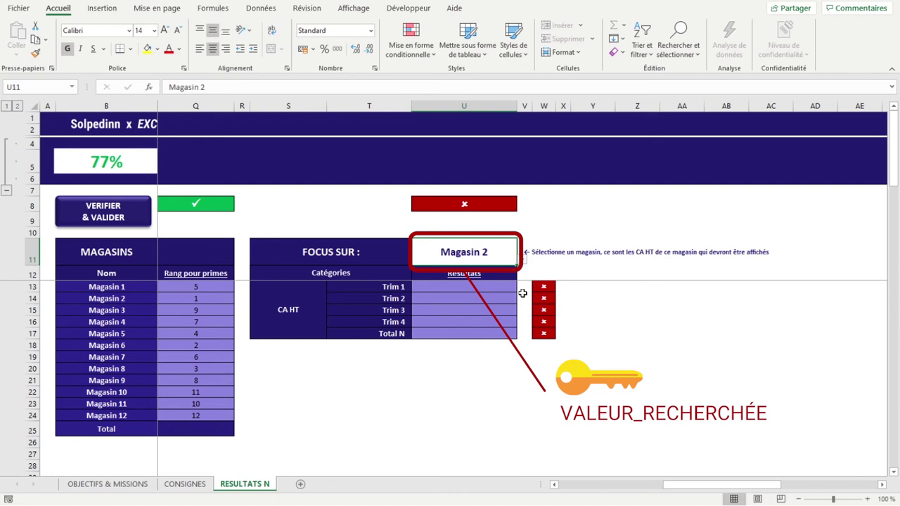
# - Examine the range B13:G24, with the store names in column B and the quarterly and total revenue beside them
pyautogui.hscroll(-5, 523, 293)
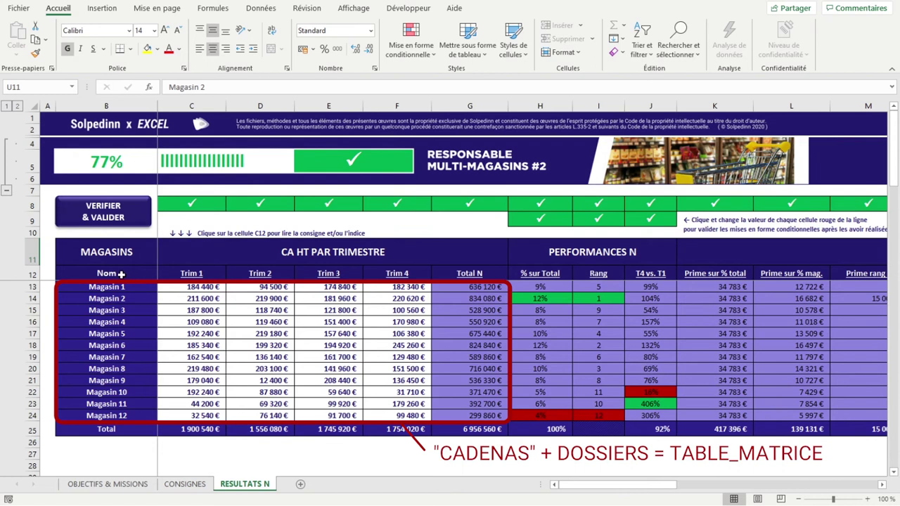
pyautogui.moveTo(112, 287)
pyautogui.mouseDown()
pyautogui.moveTo(337, 336)
pyautogui.moveTo(485, 413)
pyautogui.mouseUp()
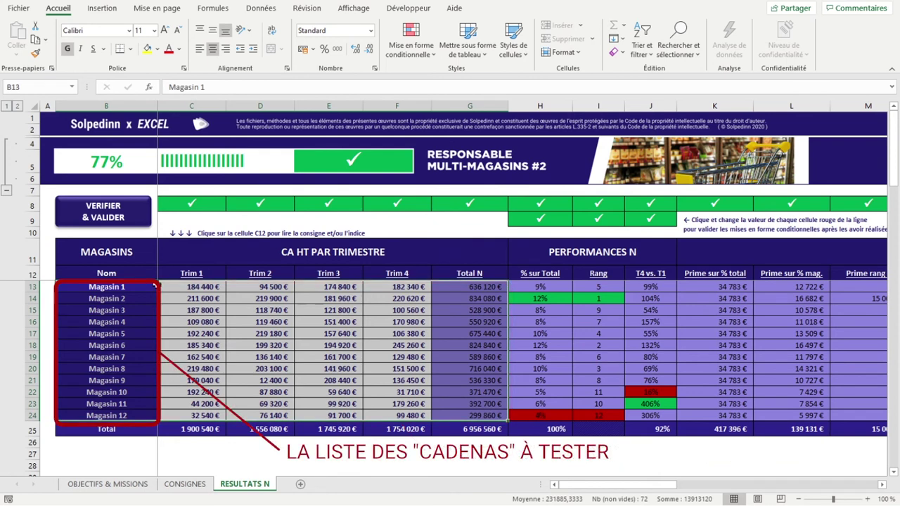
pyautogui.moveTo(135, 287); pyautogui.dragTo(123, 417)
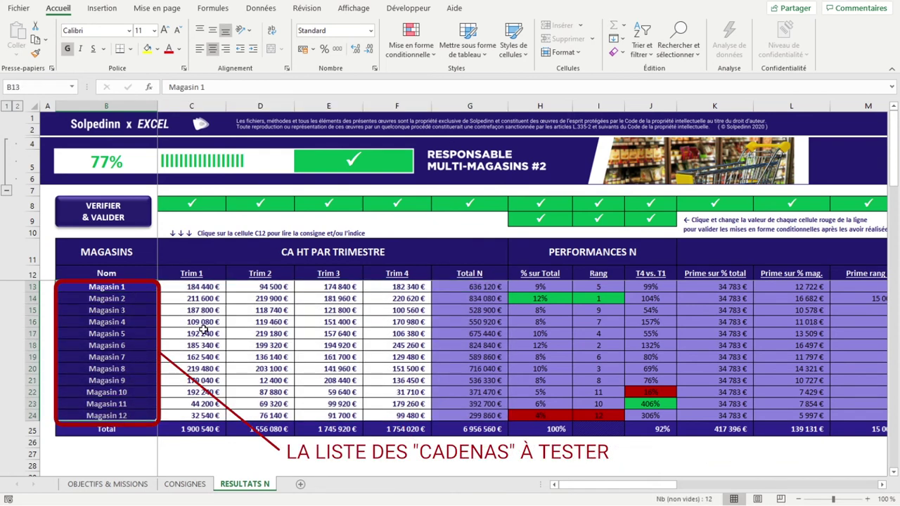
pyautogui.click(130, 287)
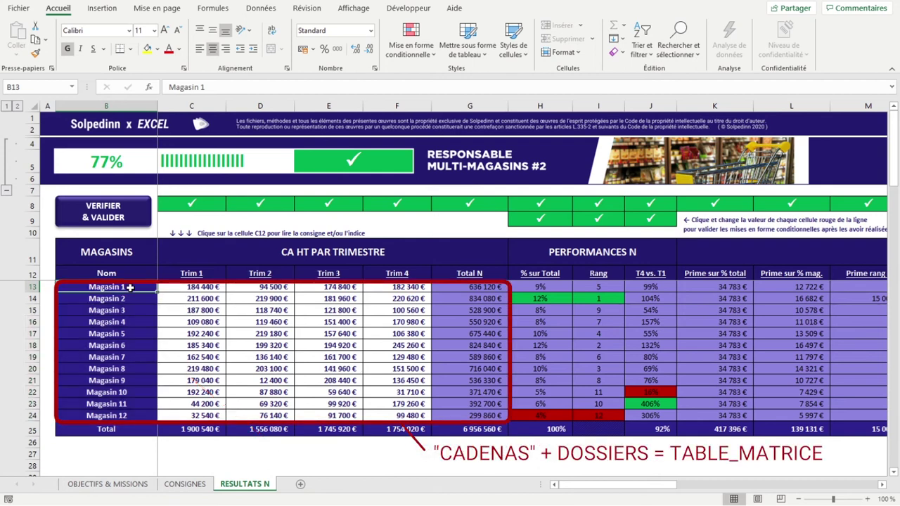
pyautogui.moveTo(199, 287); pyautogui.dragTo(230, 289)
pyautogui.click(463, 423)
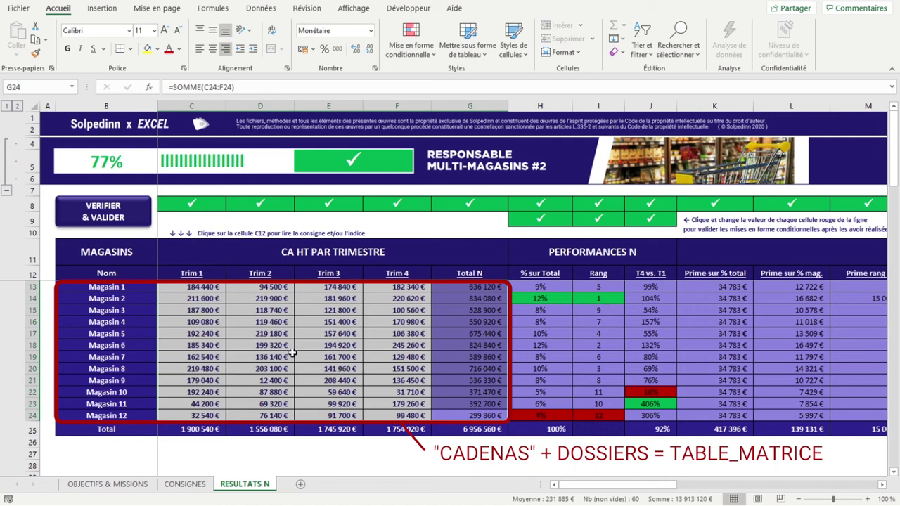
pyautogui.moveTo(120, 288); pyautogui.dragTo(450, 411)
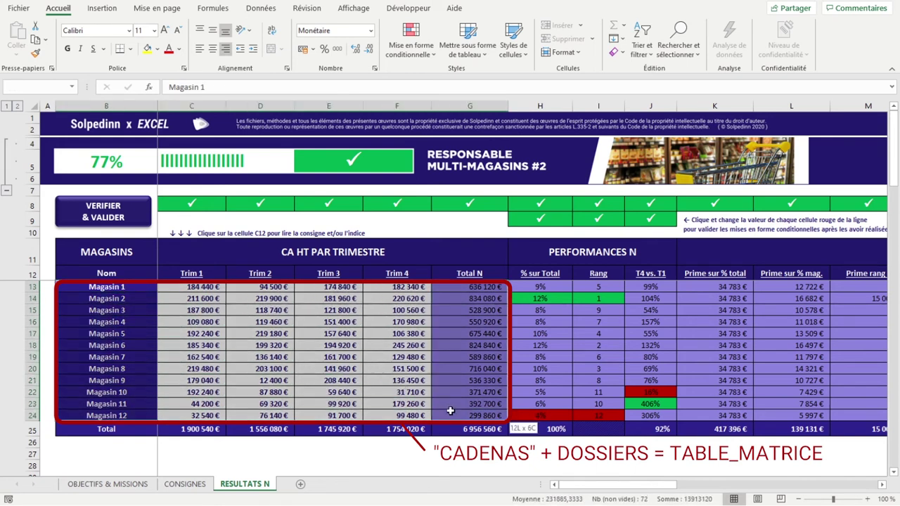
pyautogui.press('alt')
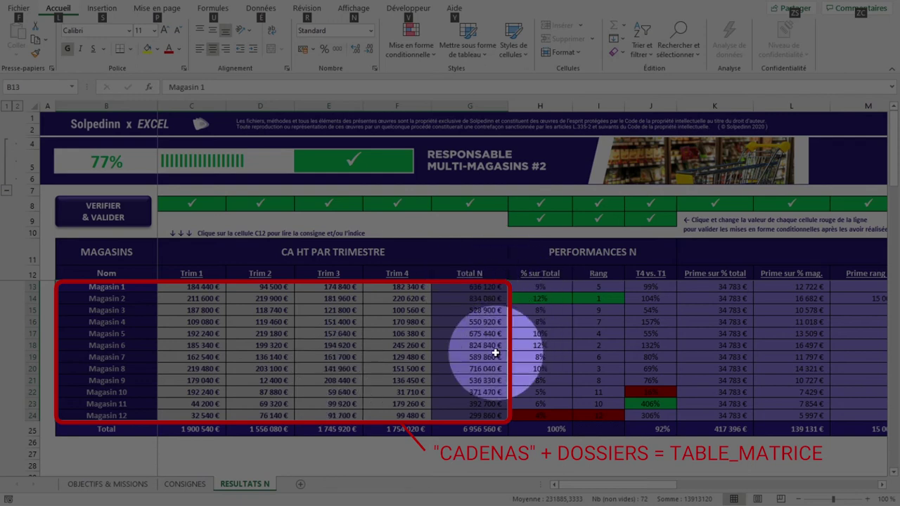
pyautogui.press('Escape')
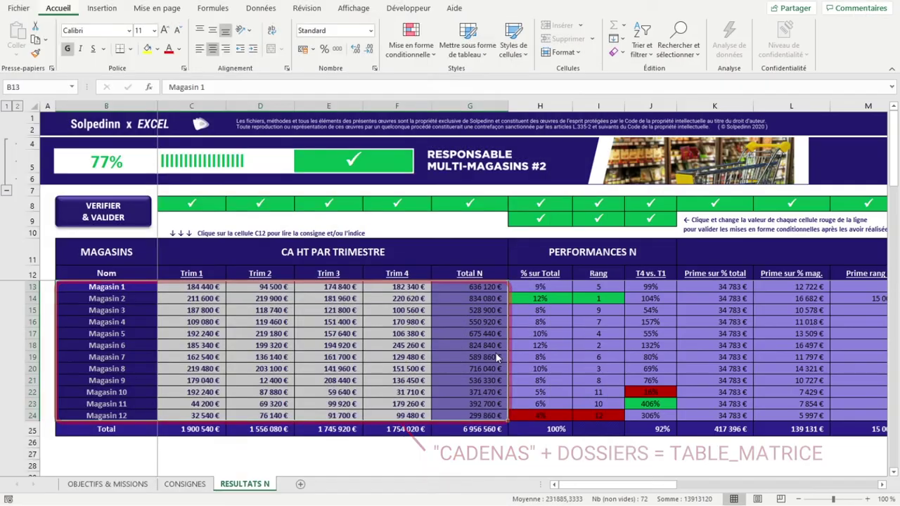
# - Start a RECHERCHEV formula in the Trim 1 result cell U13 with U11 as the lookup value
pyautogui.hscroll(10, 496, 353)
pyautogui.press('alt')
pyautogui.press('Escape')
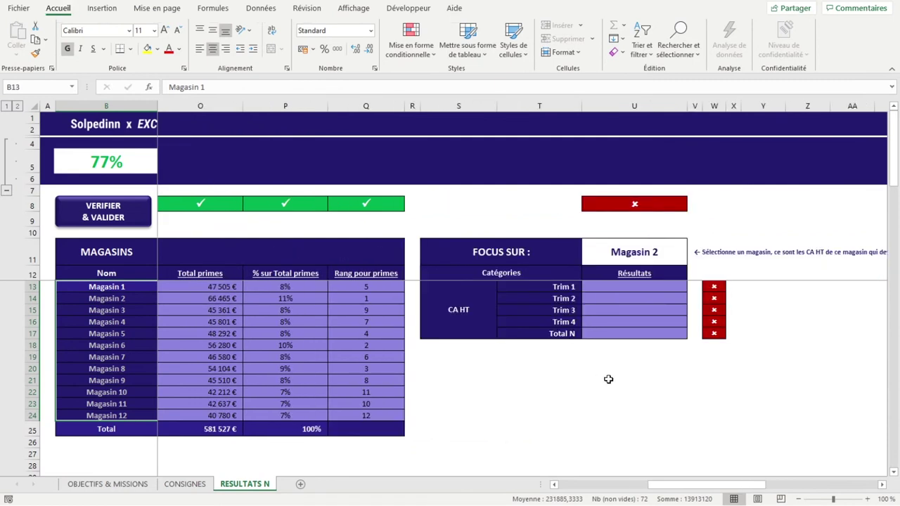
pyautogui.click(882, 485)
pyautogui.click(882, 485)
pyautogui.click(460, 286)
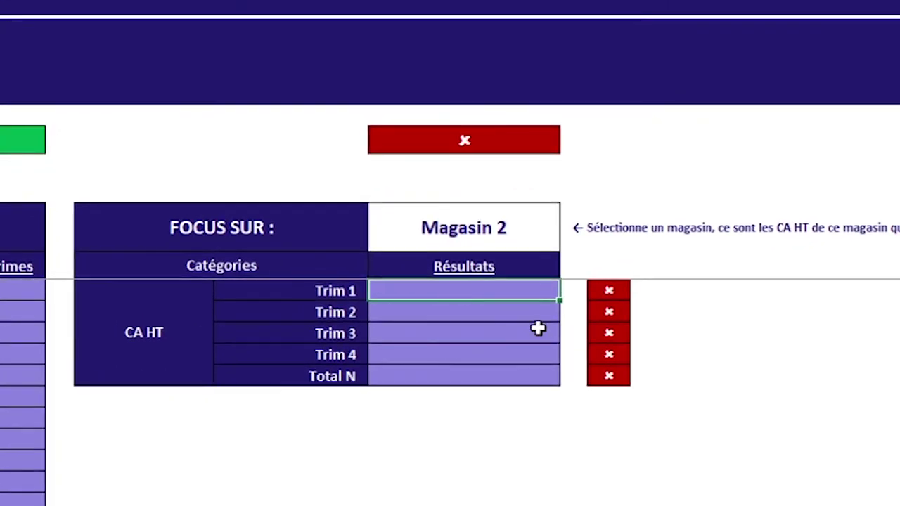
pyautogui.write('=RECHERCHEv')
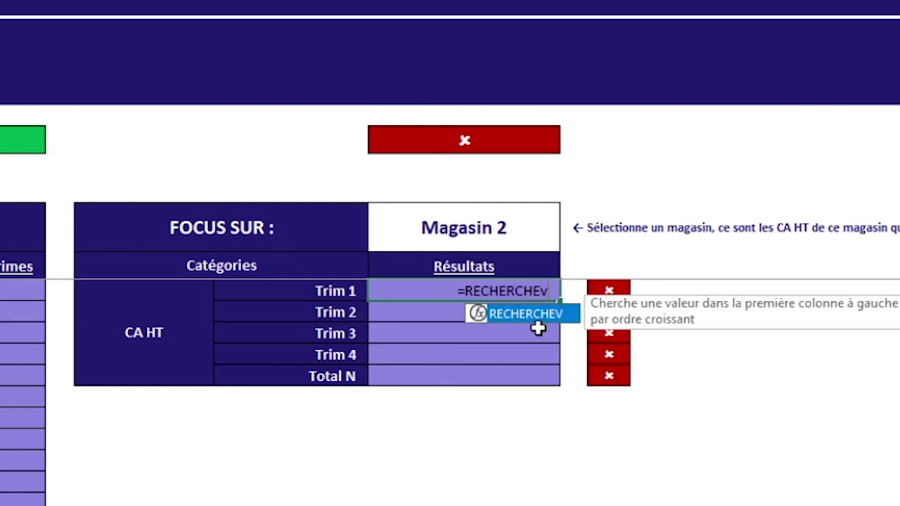
pyautogui.press('BackSpace')
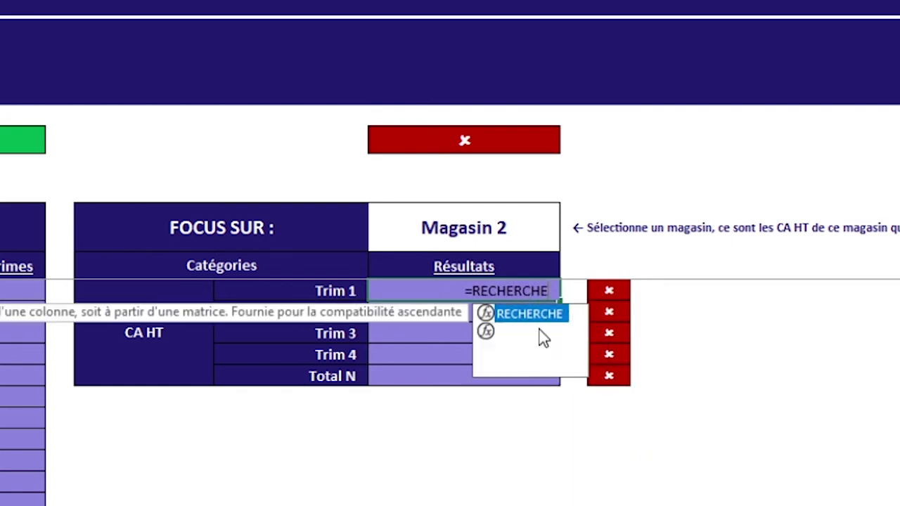
pyautogui.write('V(')
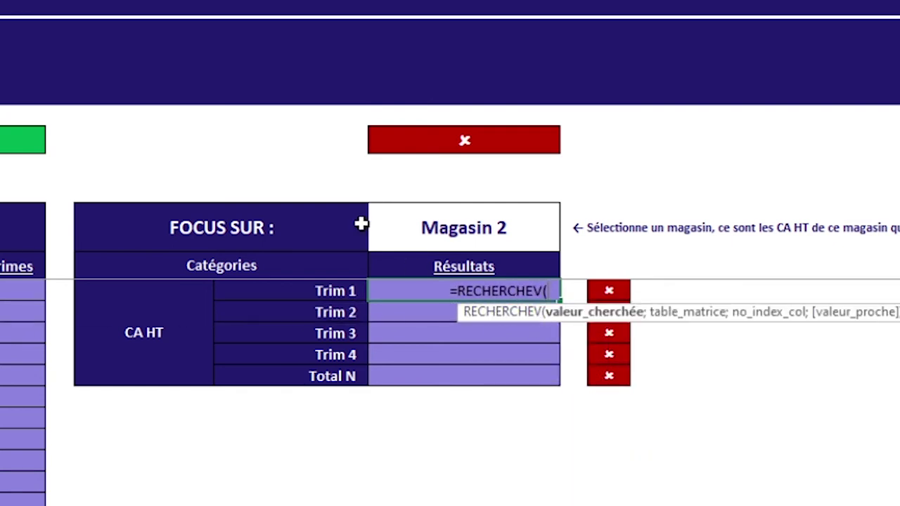
pyautogui.click(460, 234)
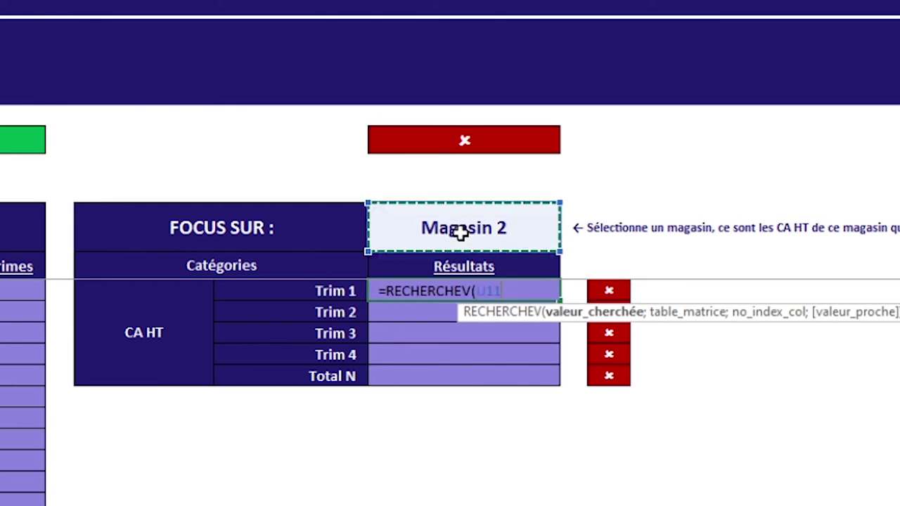
pyautogui.write(';')
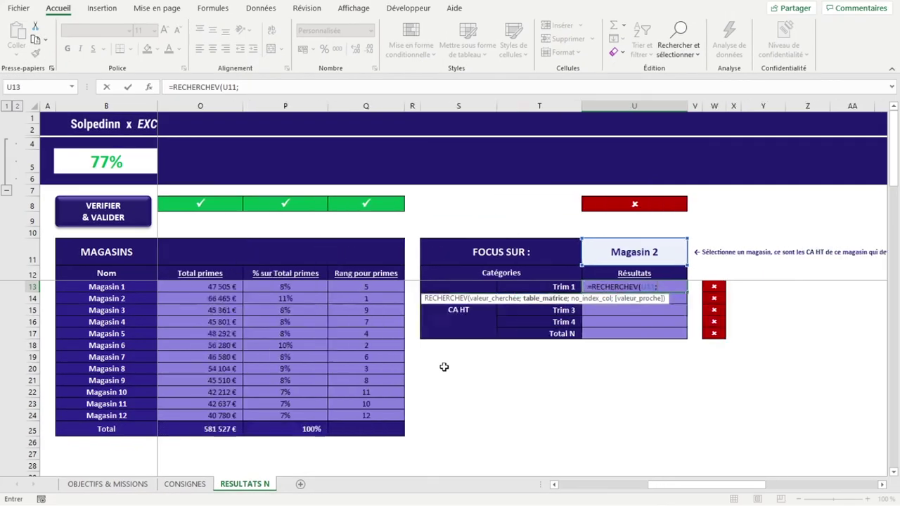
# - Add B13:G24 as the formula's table range and 2 as its column index
pyautogui.hscroll(-5, 444, 366)
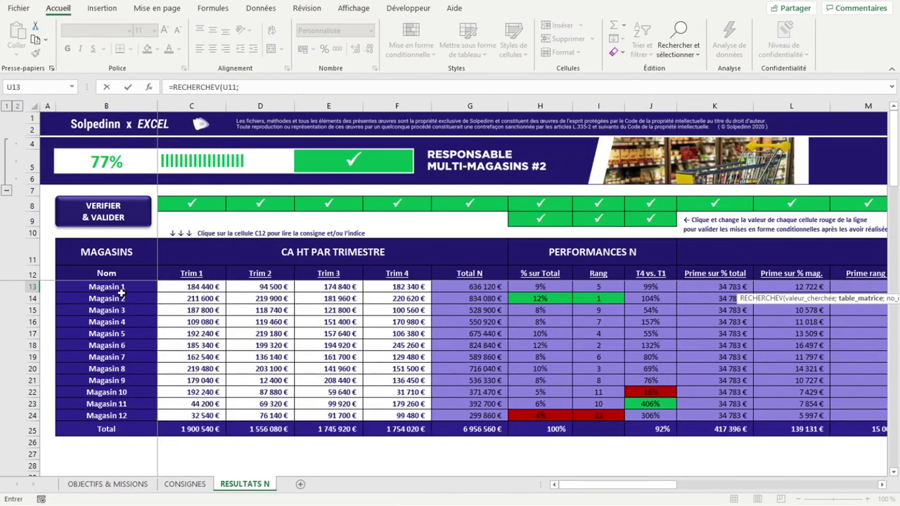
pyautogui.moveTo(109, 287); pyautogui.dragTo(472, 416)
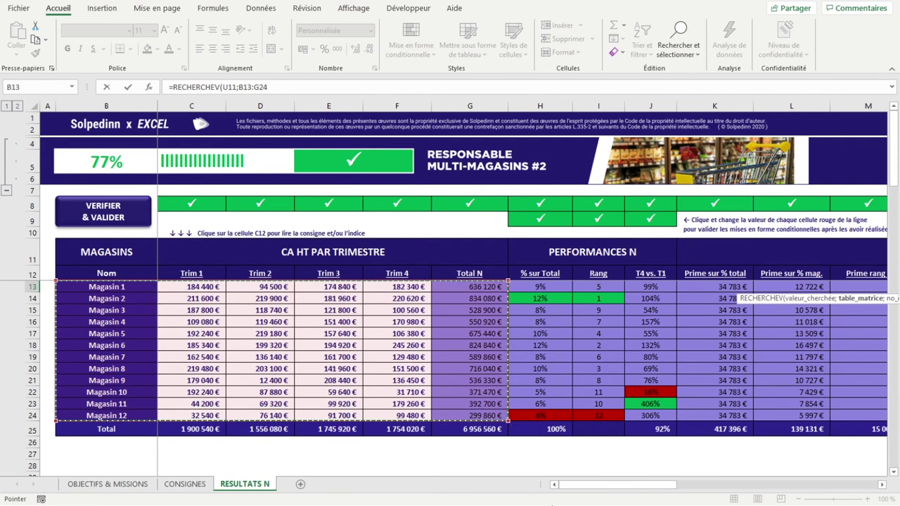
pyautogui.write(';')
pyautogui.moveTo(657, 486); pyautogui.dragTo(750, 486)
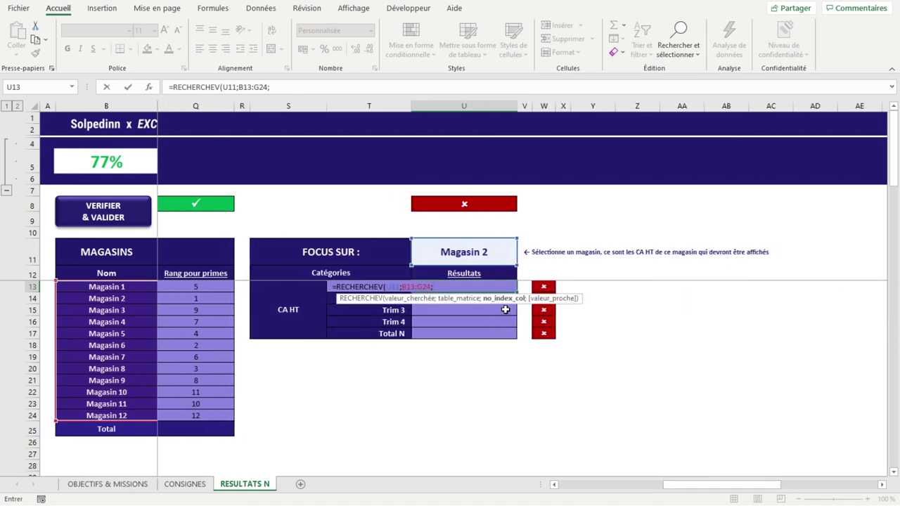
pyautogui.hscroll(-10, 333, 365)
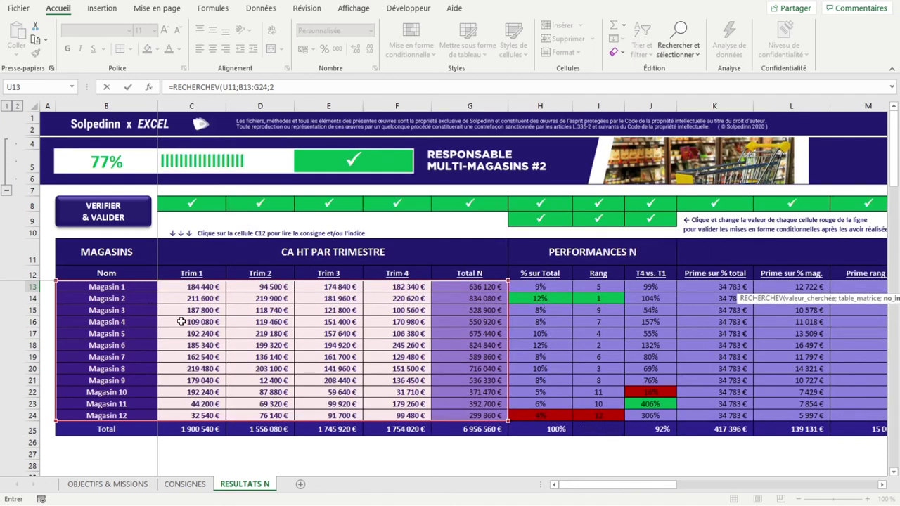
# - Complete the Trim 1 RECHERCHEV formula with FAUX for an exact match and enter it in the cell
pyautogui.hscroll(2, 402, 397)
pyautogui.moveTo(621, 485); pyautogui.dragTo(686, 483)
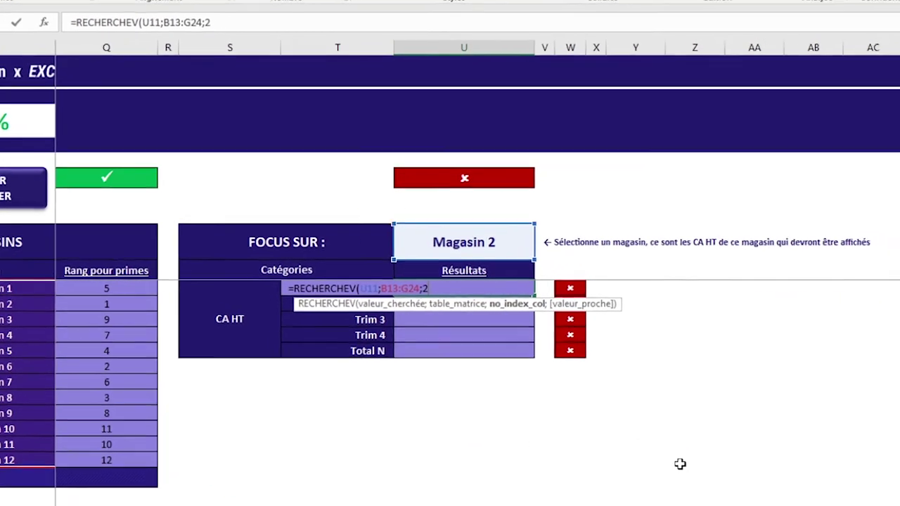
pyautogui.write(';')
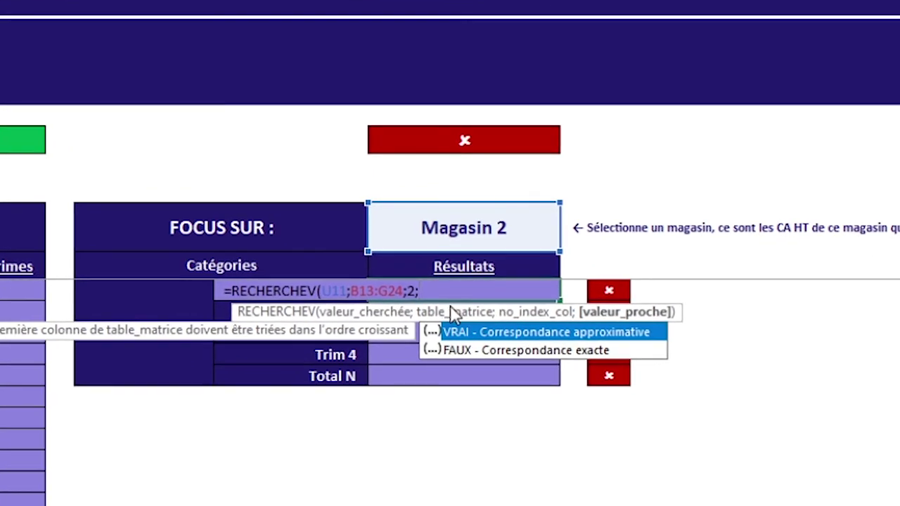
pyautogui.click(521, 350)
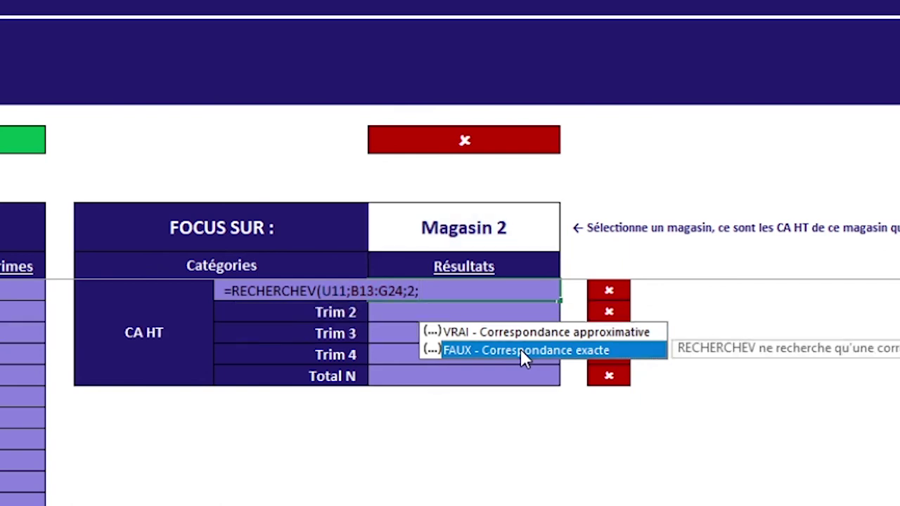
pyautogui.doubleClick(520, 350)
pyautogui.write(')')
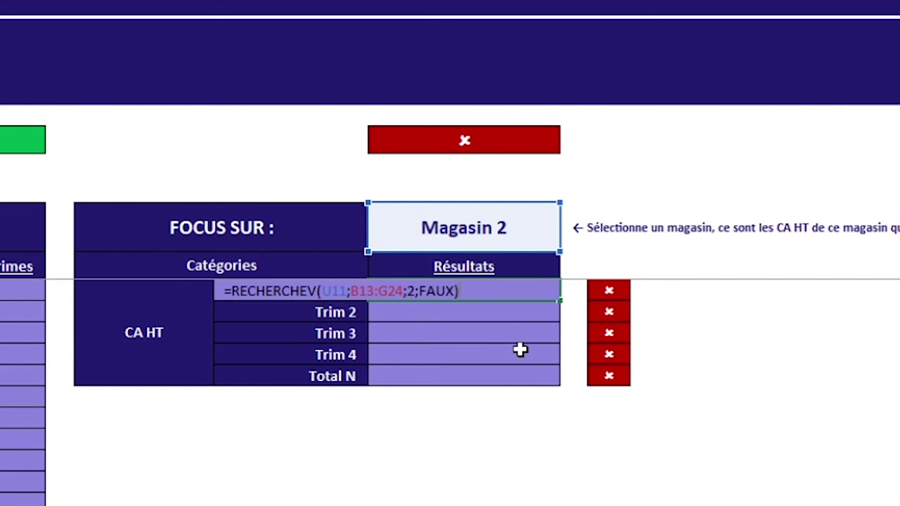
pyautogui.press('Return')
# - Test the Trim 1 formula by switching the FOCUS SUR store to Magasin 6, Magasin 8 and finally Magasin 12
pyautogui.click(545, 230)
pyautogui.click(568, 242)
pyautogui.click(517, 316)
pyautogui.click(568, 243)
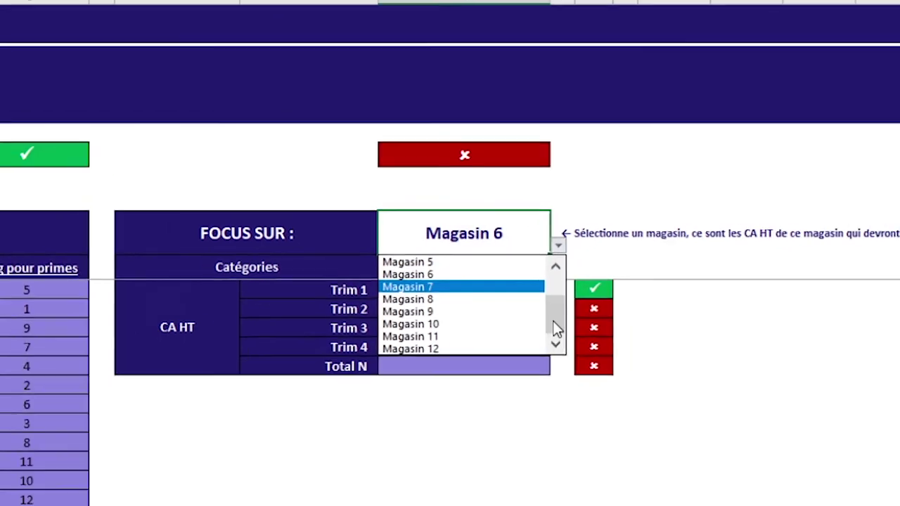
pyautogui.click(410, 349)
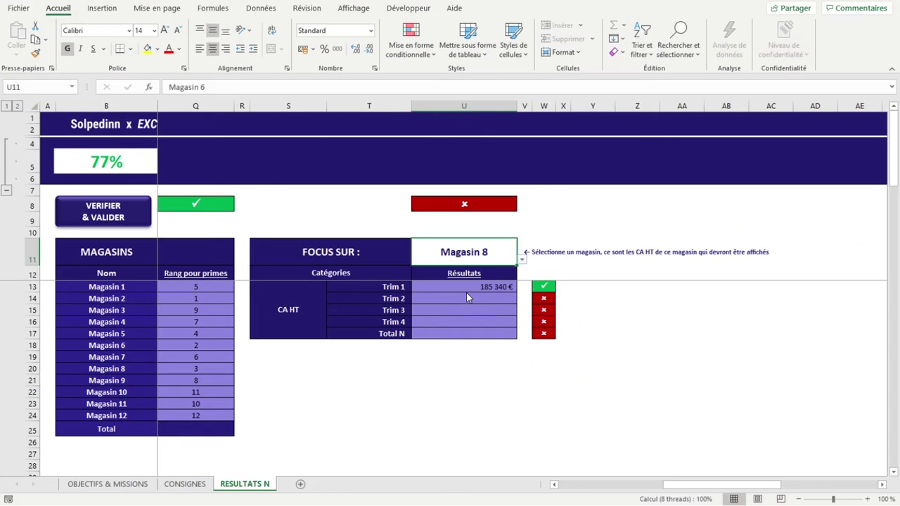
# - Copy the full text of the Trim 1 formula =RECHERCHEV(U11;B13:G24;2;FAUX) from U13 and leave that cell as is
pyautogui.click(517, 291)
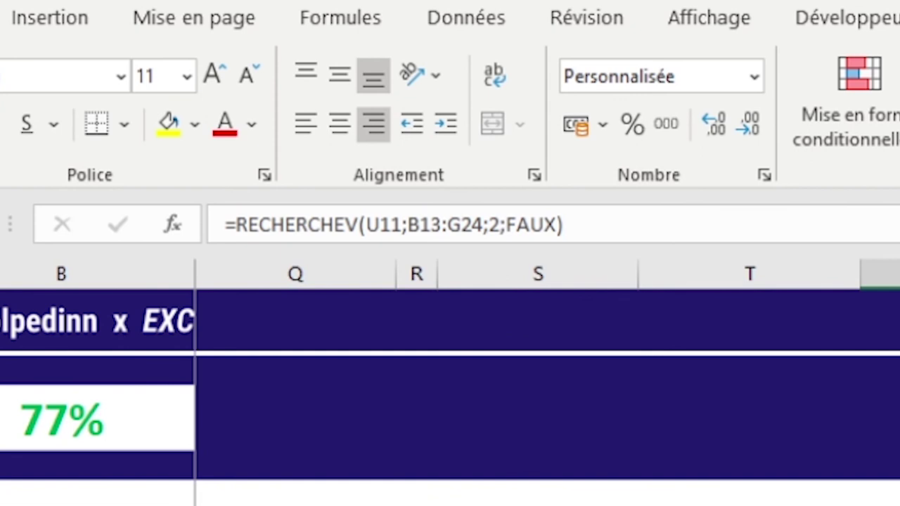
pyautogui.tripleClick(576, 225)
pyautogui.hotkey('ctrl', 'c')
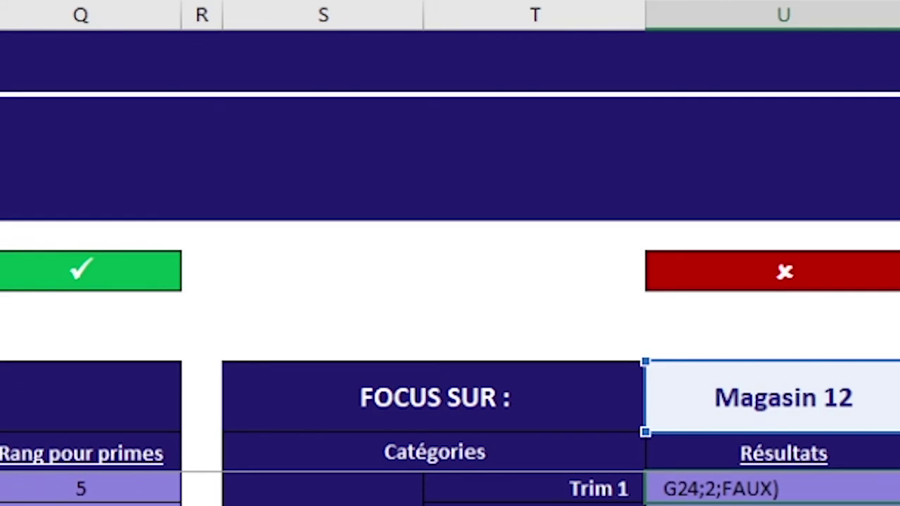
pyautogui.press('Return')
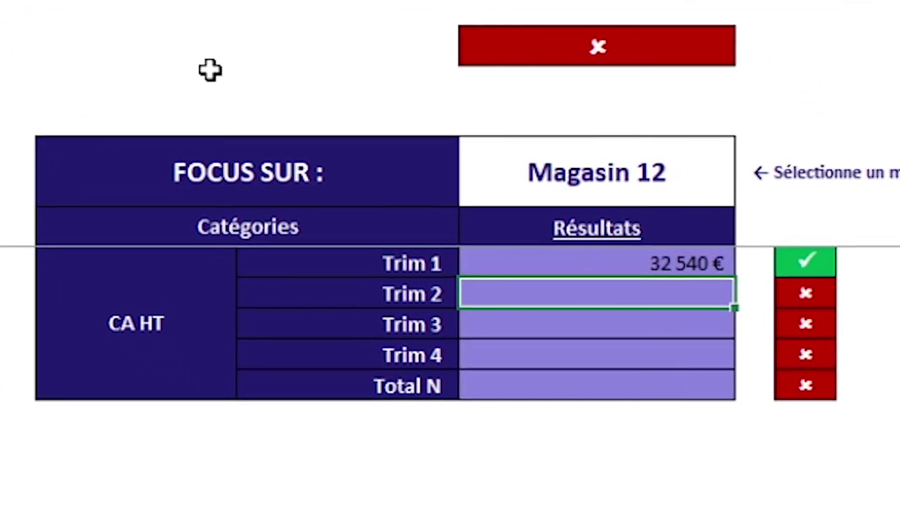
# - Paste the copied formula into the Trim 2 result cell U14 and set its column index to 3
pyautogui.hotkey('ctrl', 'v')
pyautogui.press('Return')
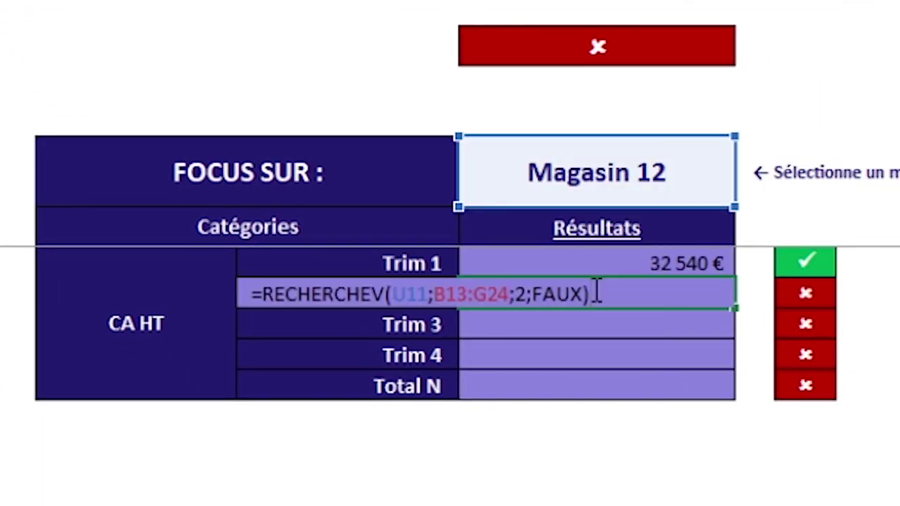
pyautogui.click(522, 294)
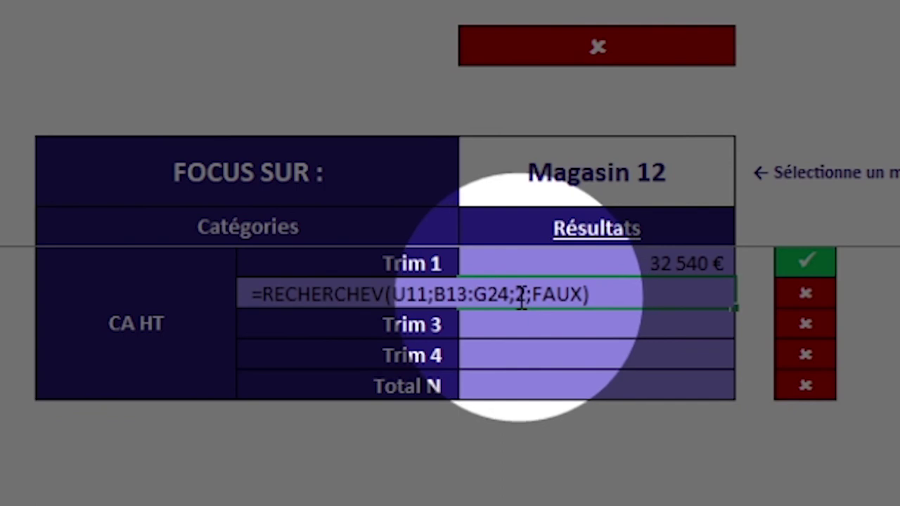
pyautogui.doubleClick(522, 296)
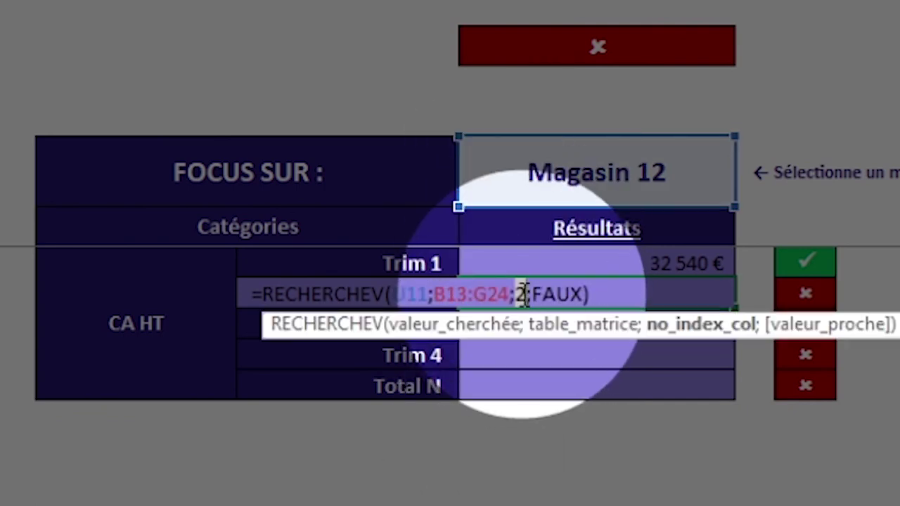
pyautogui.write('3')
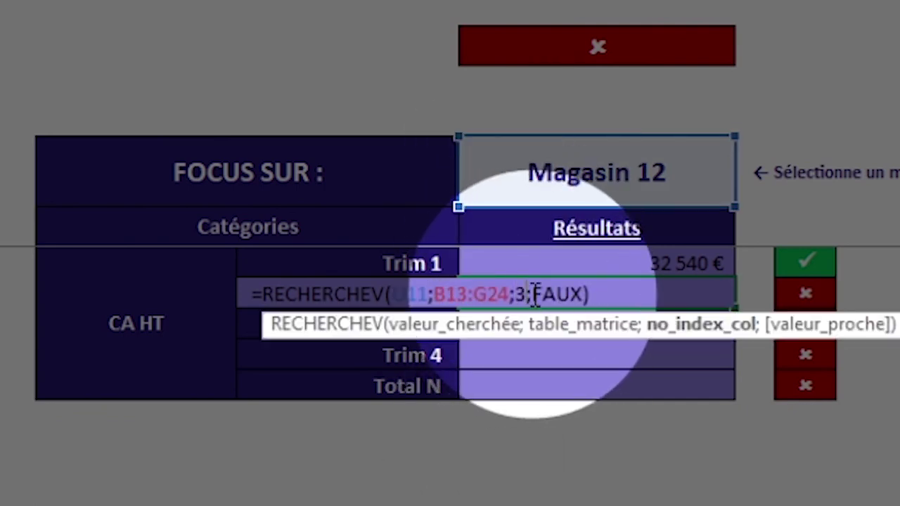
pyautogui.press('Return')
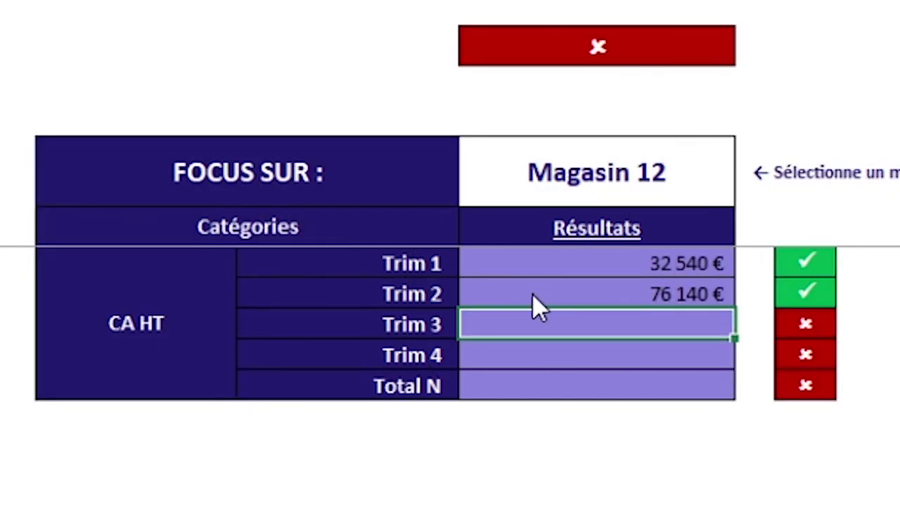
pyautogui.doubleClick(535, 295)
pyautogui.press('Return')
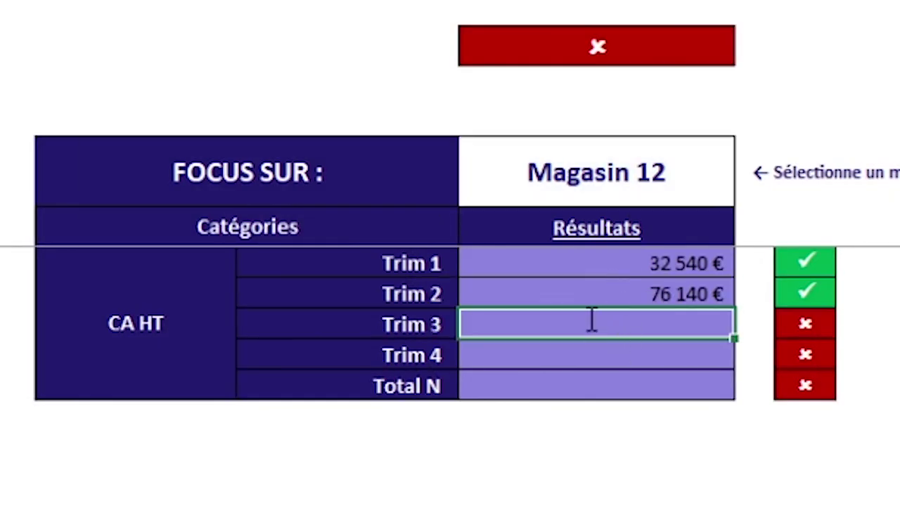